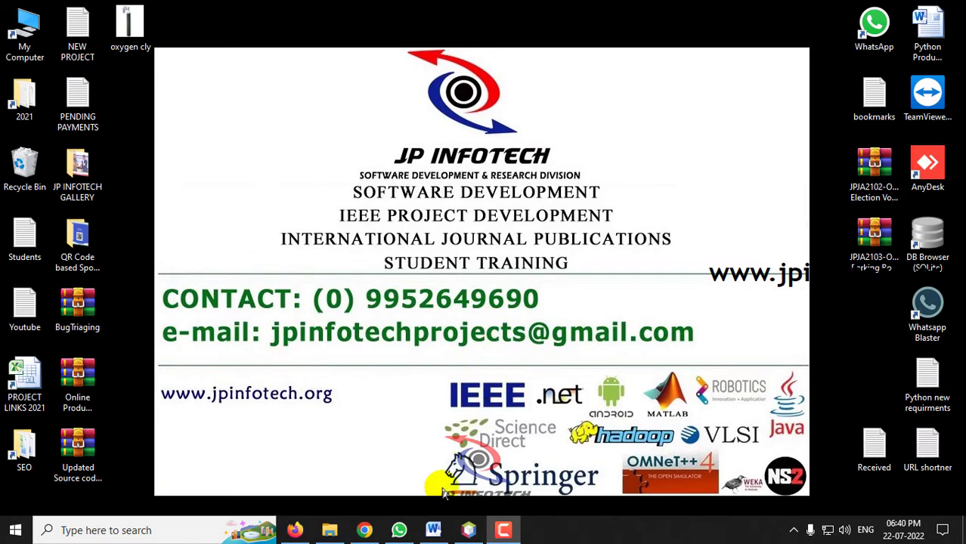
# - Bring the Online Oxygen Management System Word document forward and select its title
pyautogui.click(433, 530)
pyautogui.moveTo(350, 187); pyautogui.dragTo(588, 195)
pyautogui.click(594, 195)
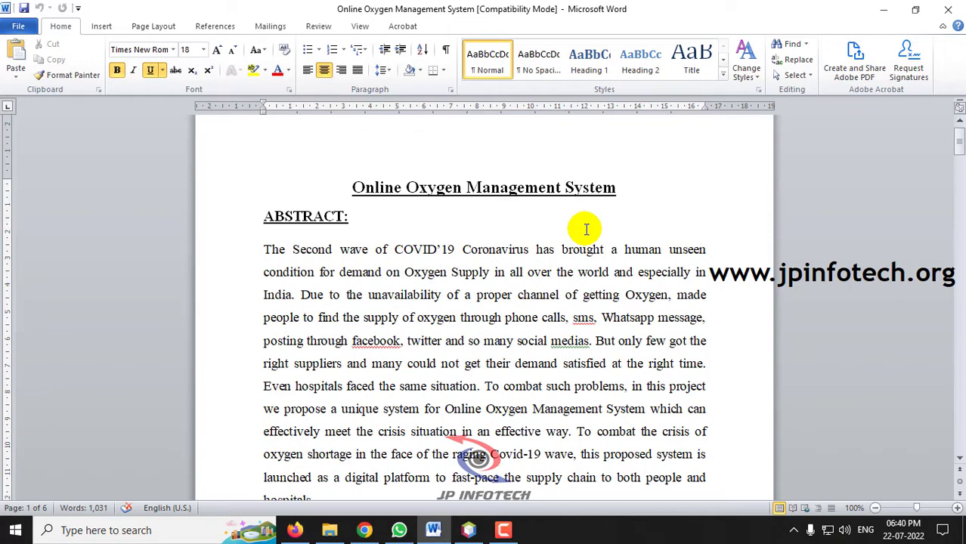
# - Scroll through the system architecture and modules sections, then minimize Word
pyautogui.moveTo(960, 144); pyautogui.dragTo(956, 278)
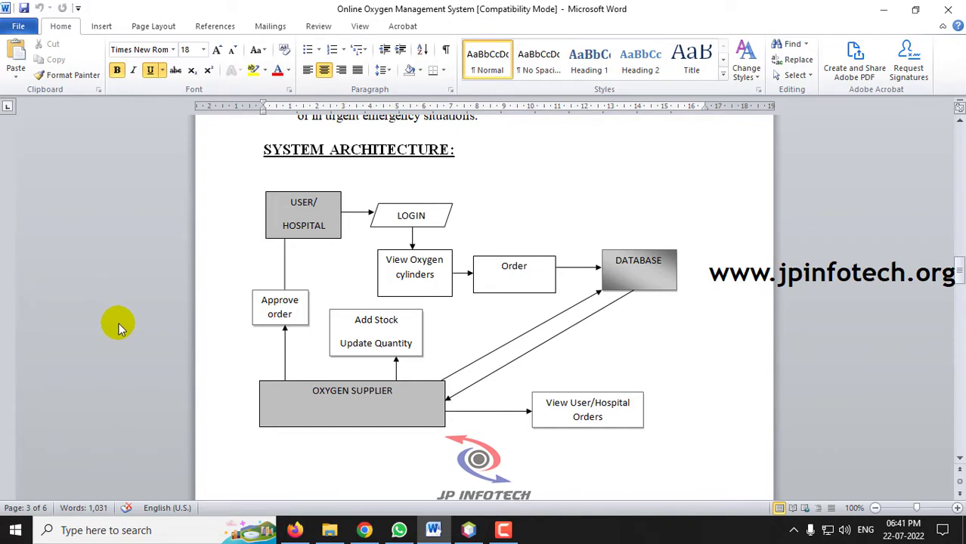
pyautogui.moveTo(958, 267); pyautogui.dragTo(958, 306)
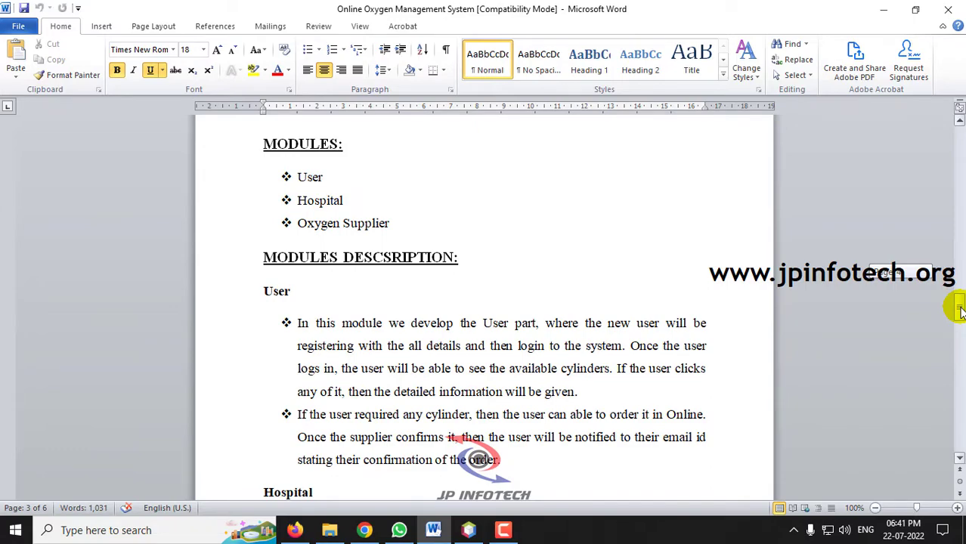
pyautogui.moveTo(958, 310); pyautogui.dragTo(955, 381)
pyautogui.click(883, 9)
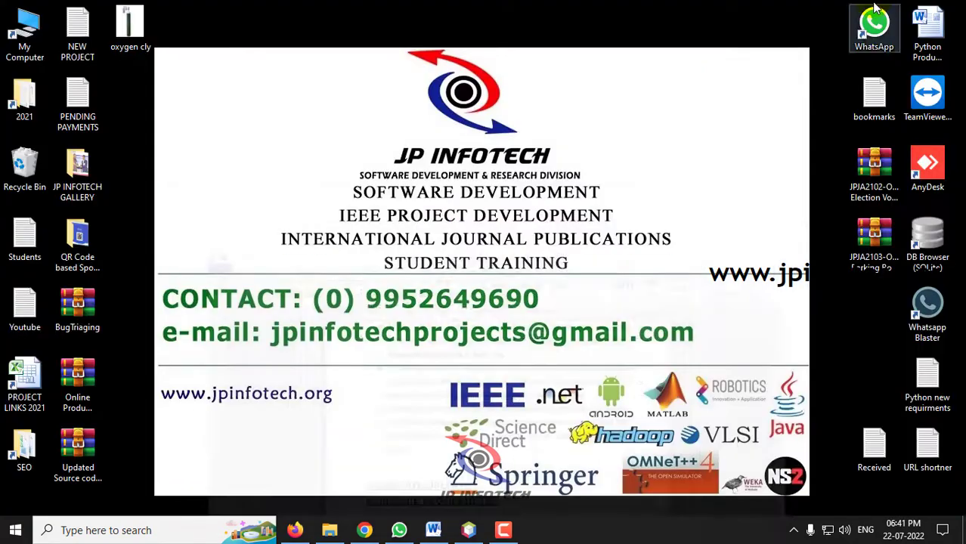
# - Open Online_Oxygen_Management_System from 2_JAVA APPLICATION PROJECTS > JPJA2104 > SOURCE CODE via File > Open Project
pyautogui.click(467, 530)
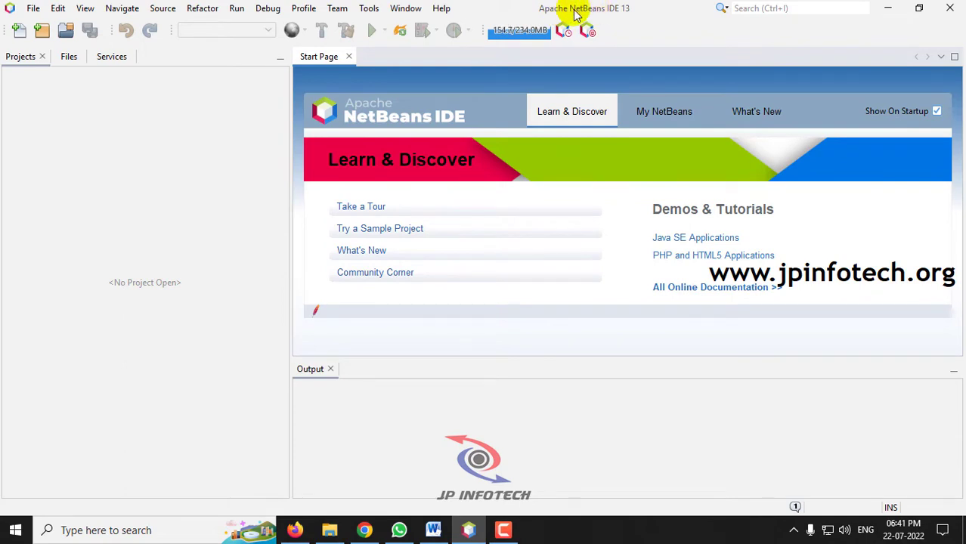
pyautogui.click(33, 9)
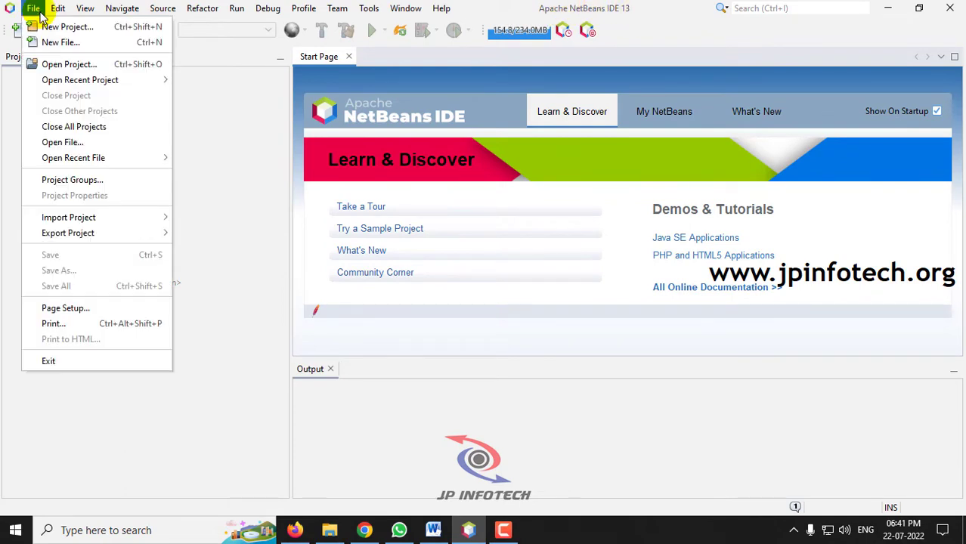
pyautogui.click(77, 66)
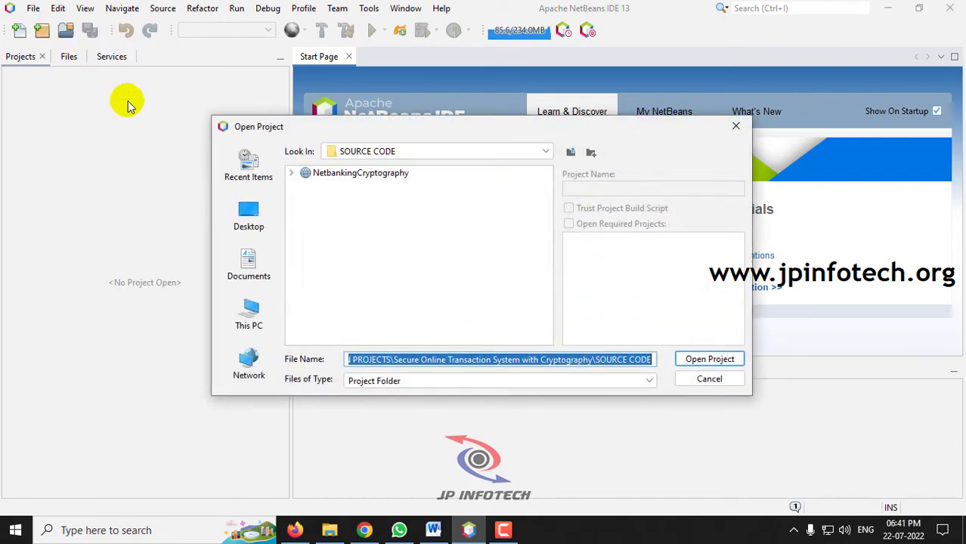
pyautogui.click(570, 153)
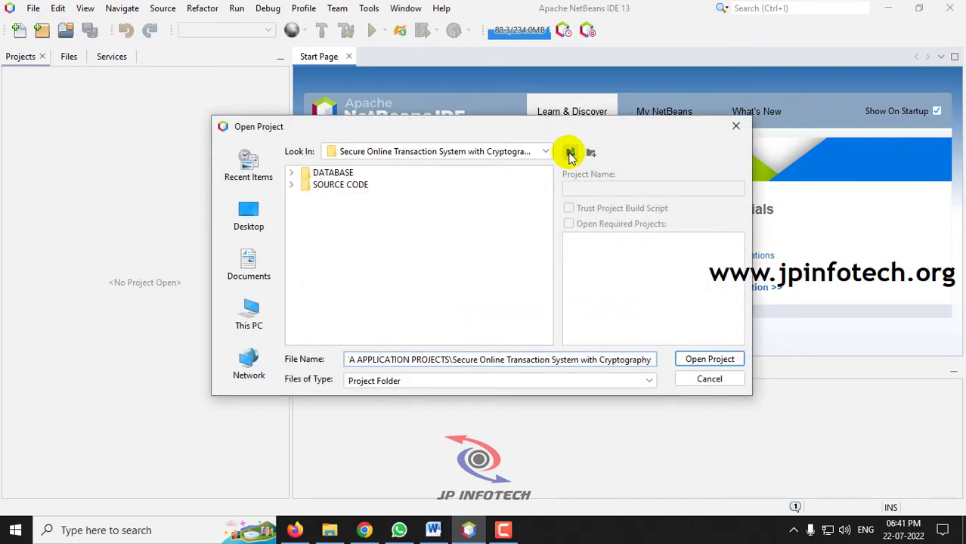
pyautogui.click(569, 153)
pyautogui.scroll(-3, 550, 296)
pyautogui.scroll(-10, 550, 296)
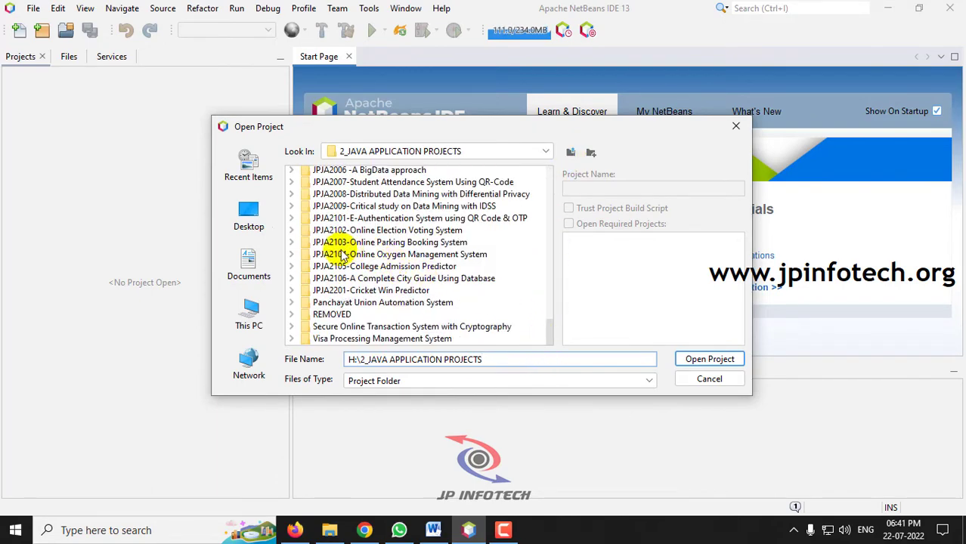
pyautogui.click(291, 254)
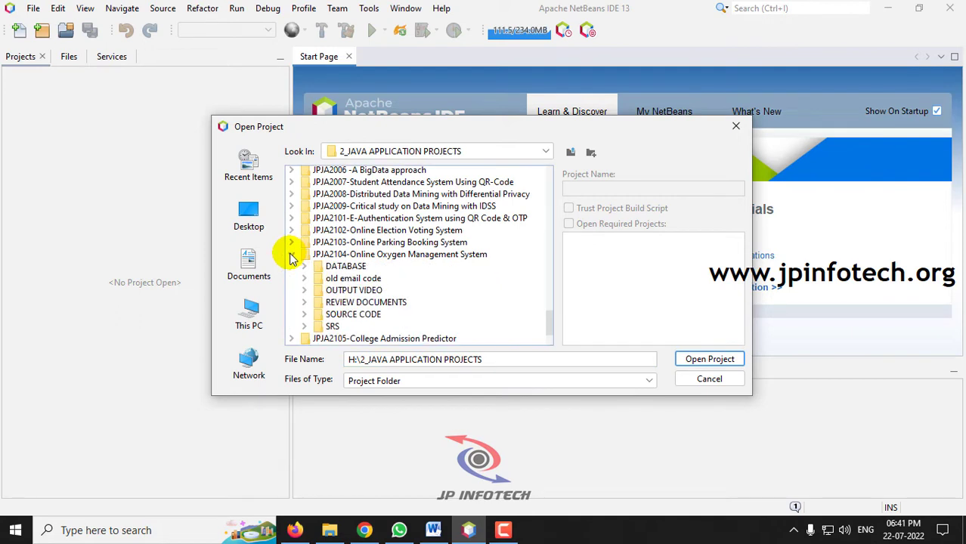
pyautogui.click(304, 315)
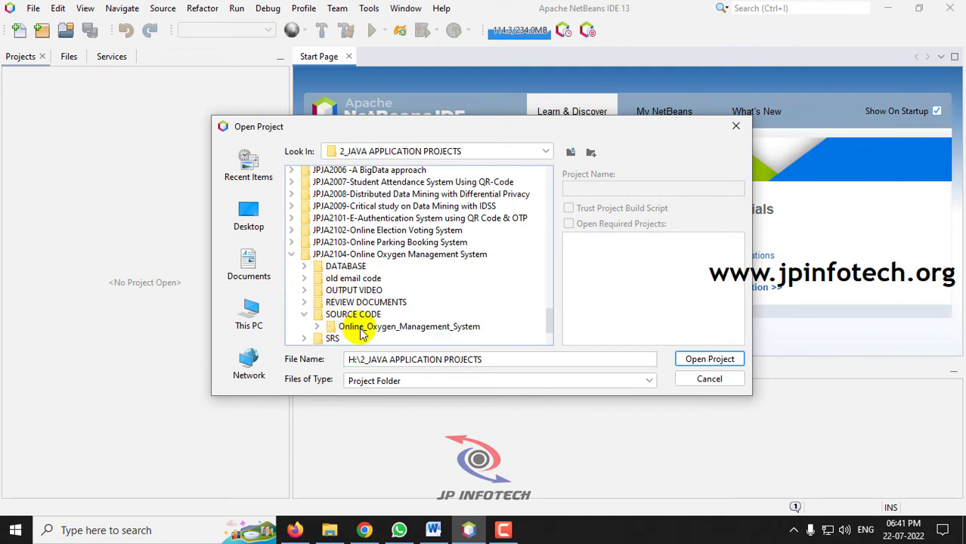
pyautogui.click(414, 330)
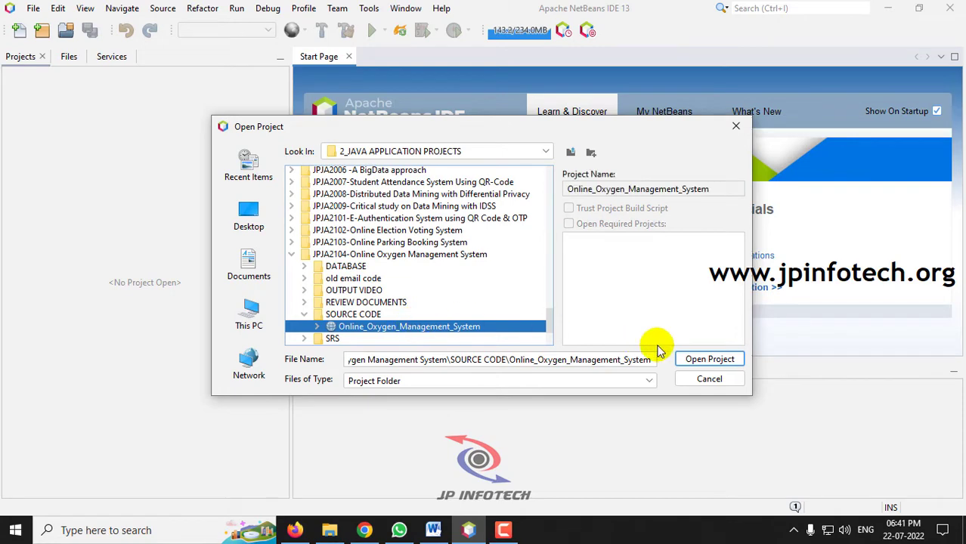
pyautogui.click(694, 358)
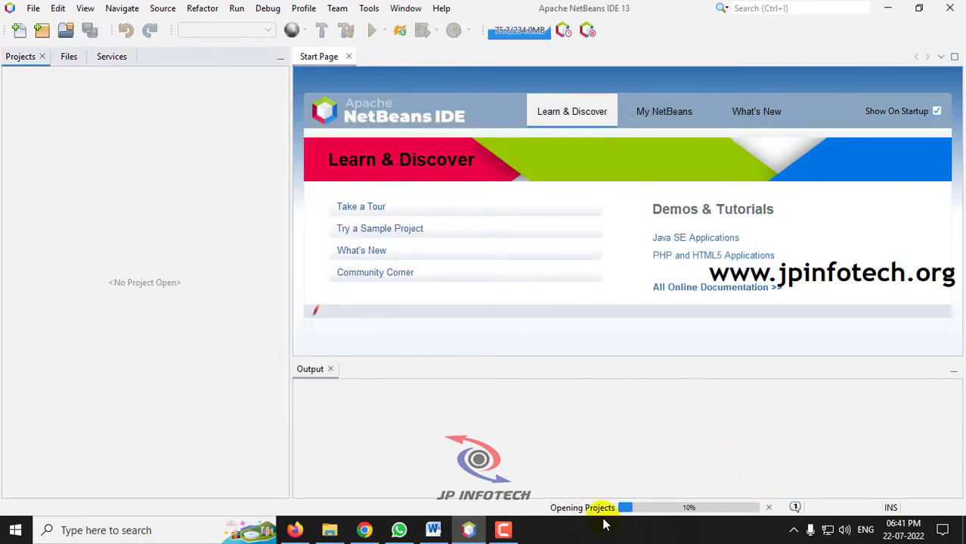
# - Launch MySQL Administrator from Start and connect to localhost:3306 with the account password
pyautogui.click(886, 8)
pyautogui.click(17, 531)
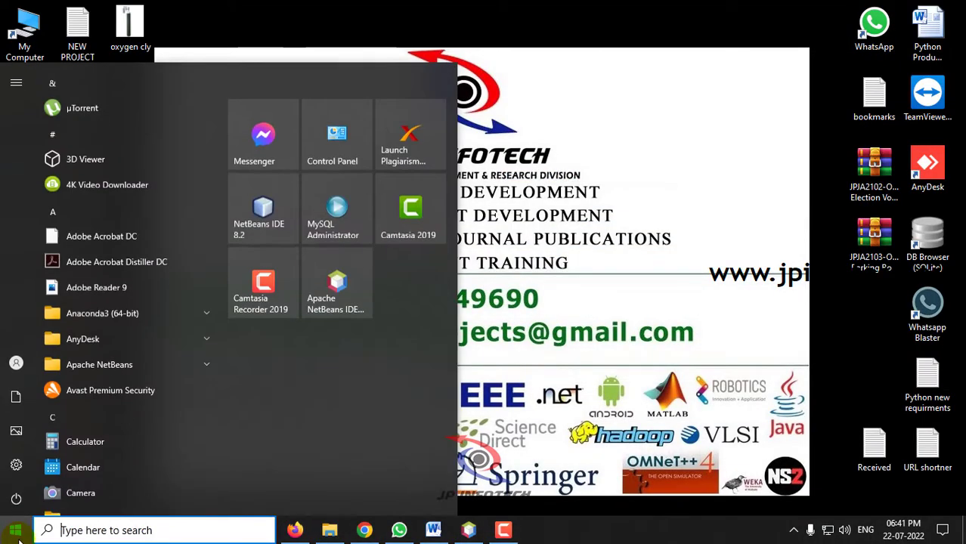
pyautogui.click(321, 227)
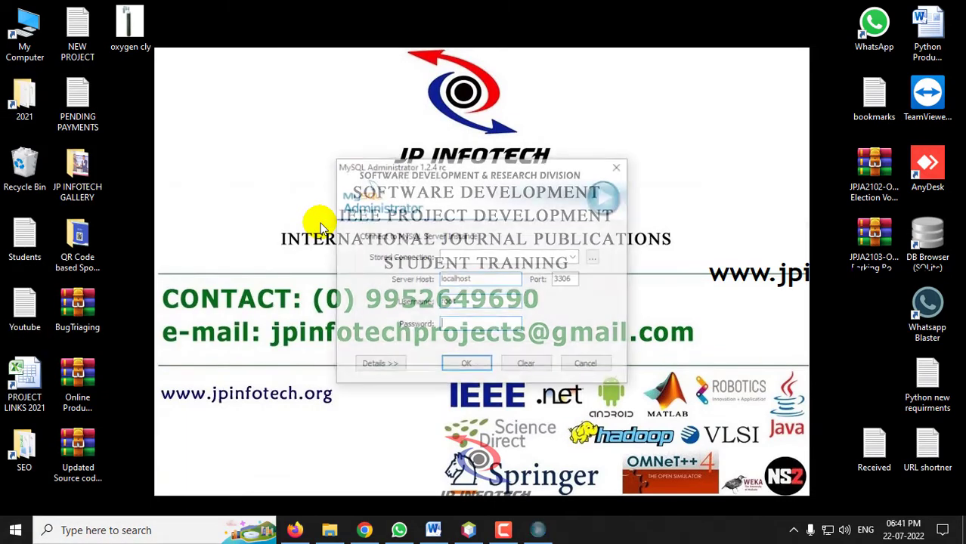
pyautogui.write('root')
pyautogui.click(448, 365)
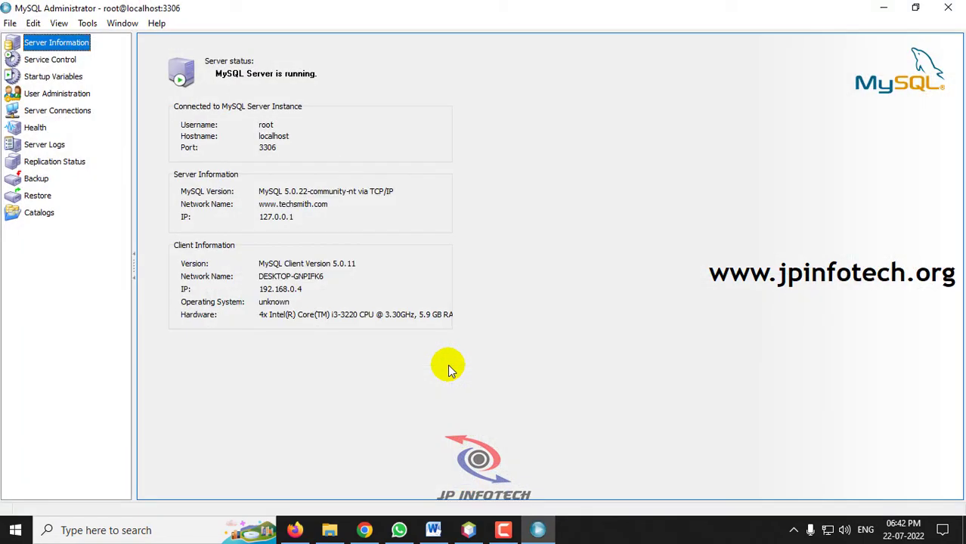
# - In the Restore section, load the oxygen_management backup file from JPJA2104 > DATABASE
pyautogui.click(36, 195)
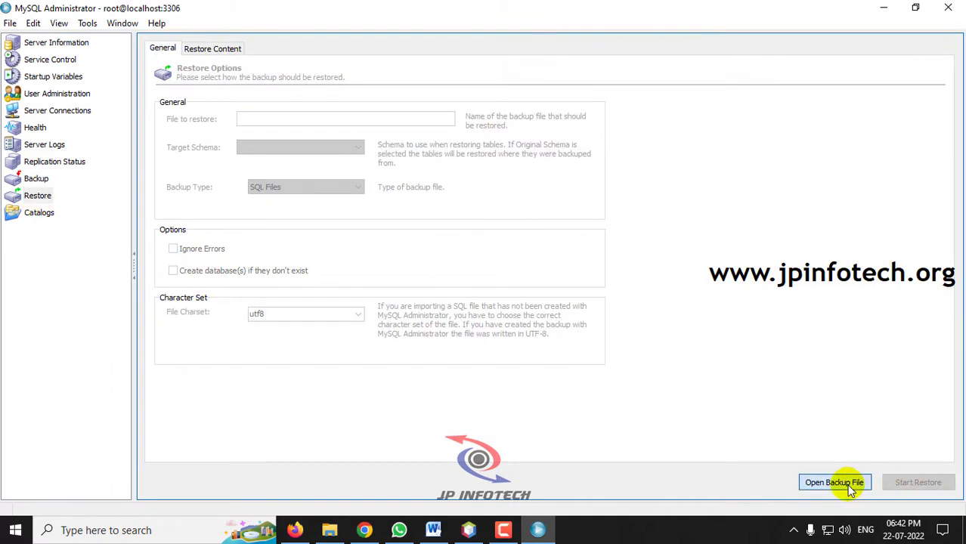
pyautogui.click(848, 487)
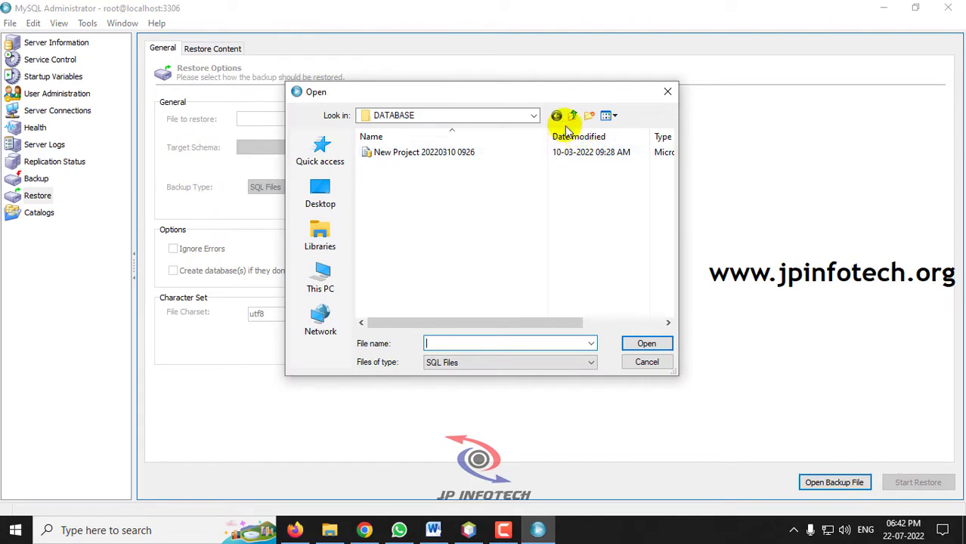
pyautogui.click(573, 116)
pyautogui.click(572, 116)
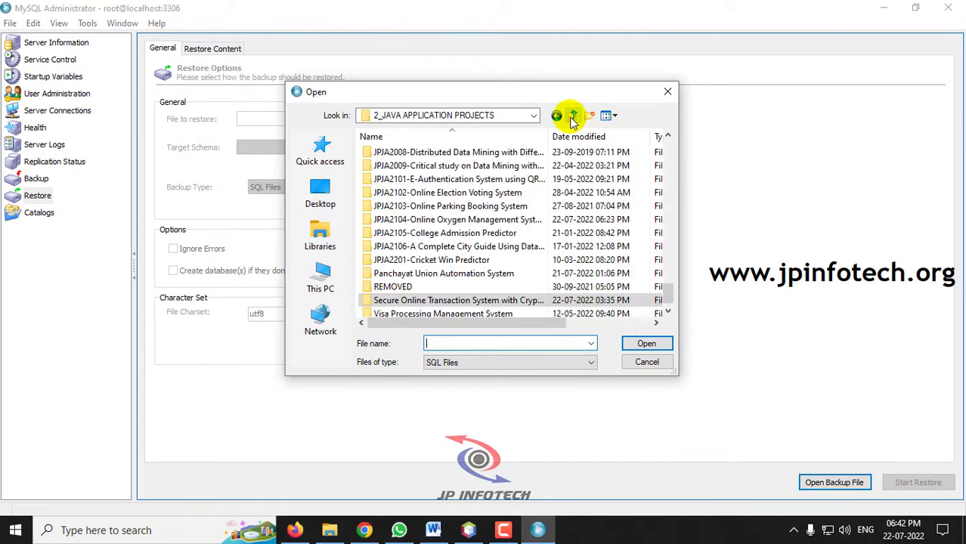
pyautogui.doubleClick(453, 219)
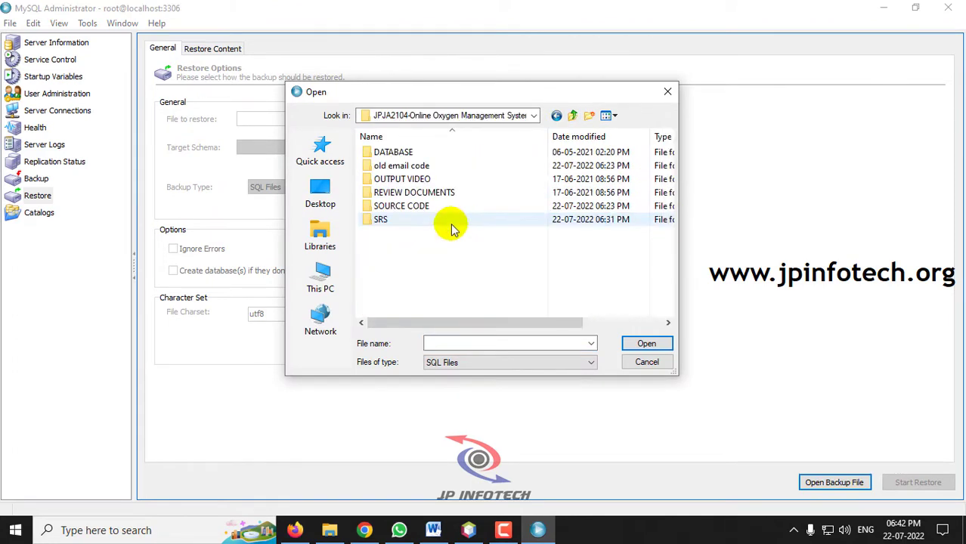
pyautogui.doubleClick(401, 155)
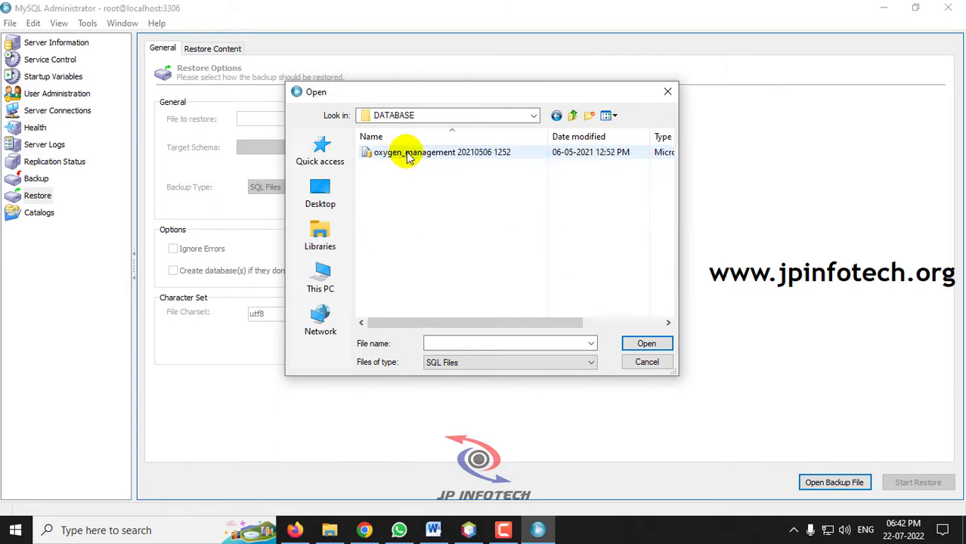
pyautogui.doubleClick(408, 154)
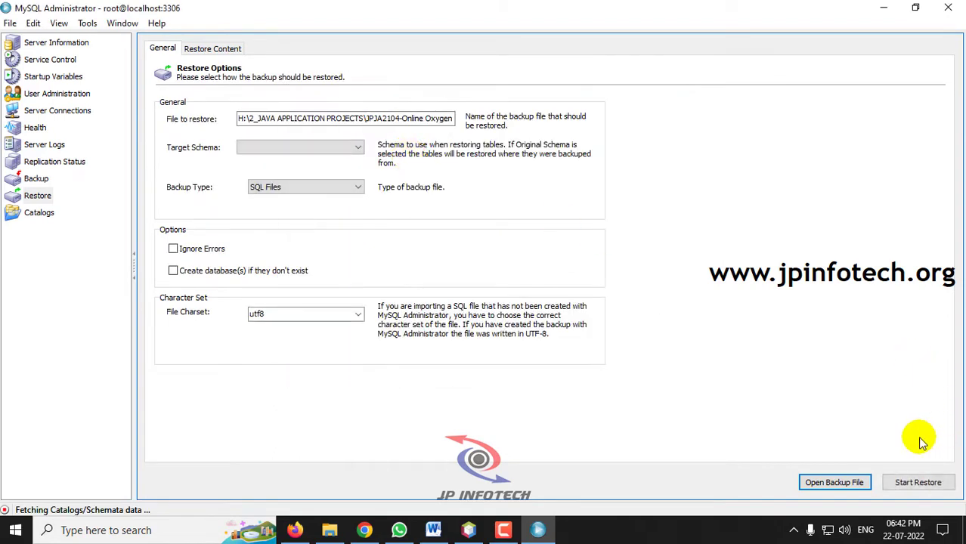
# - Restore the backup into its original schema and close MySQL Administrator
pyautogui.click(917, 482)
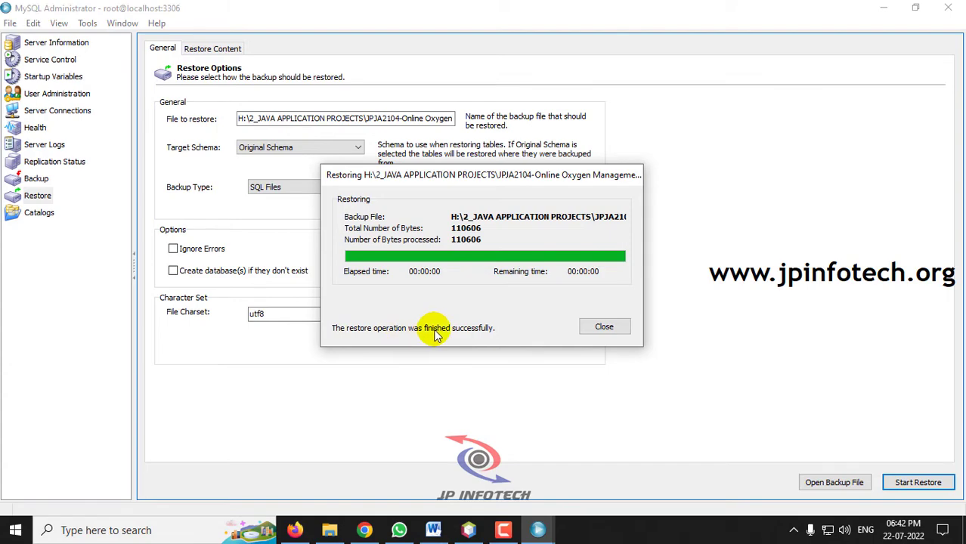
pyautogui.click(605, 327)
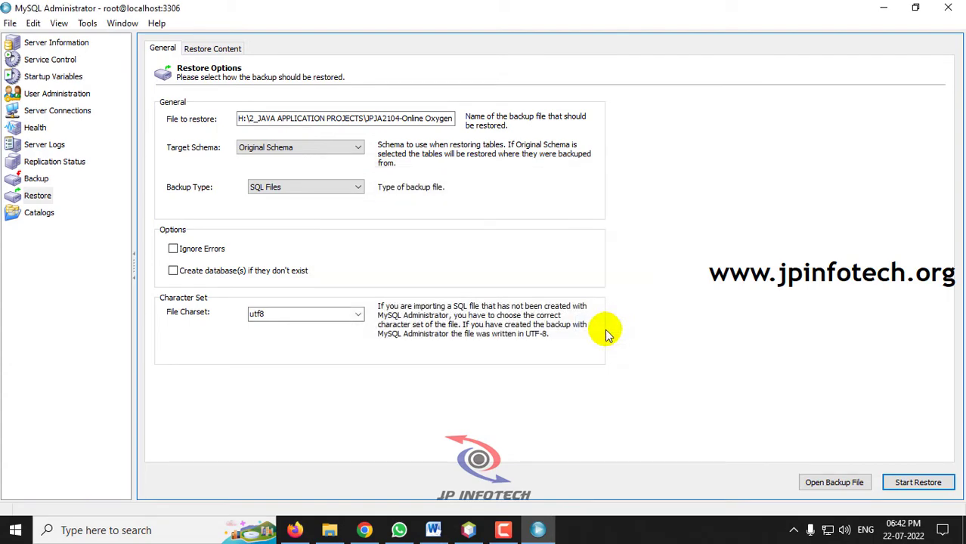
pyautogui.click(956, 7)
# - Start the Apache Tomcat or TomEE server under Services > Servers and confirm the Tomcat Manager login
pyautogui.click(468, 528)
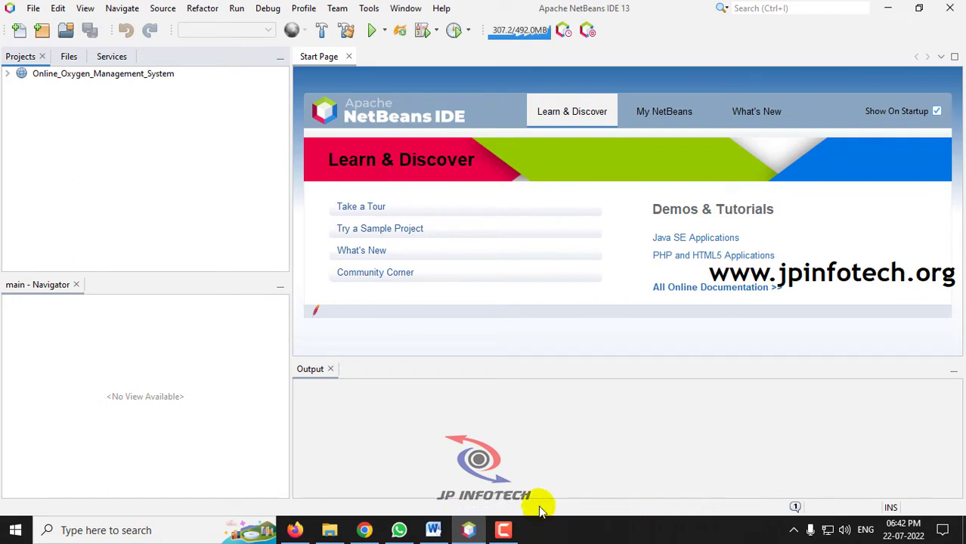
pyautogui.click(111, 57)
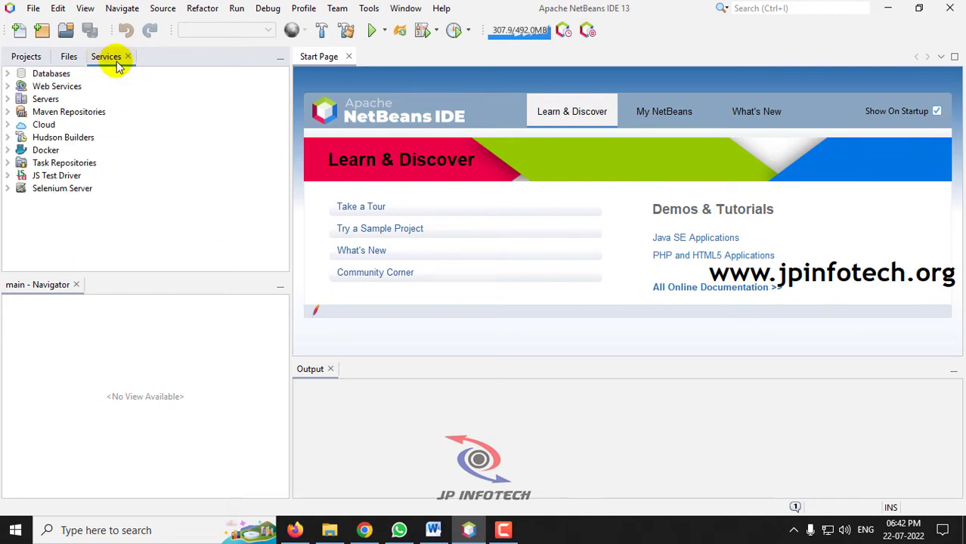
pyautogui.doubleClick(21, 99)
pyautogui.rightClick(57, 112)
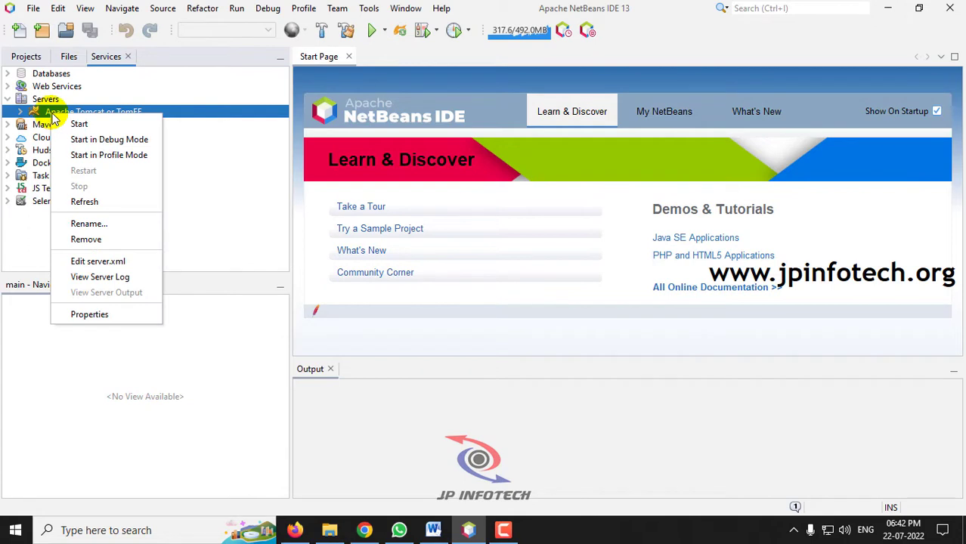
pyautogui.click(79, 123)
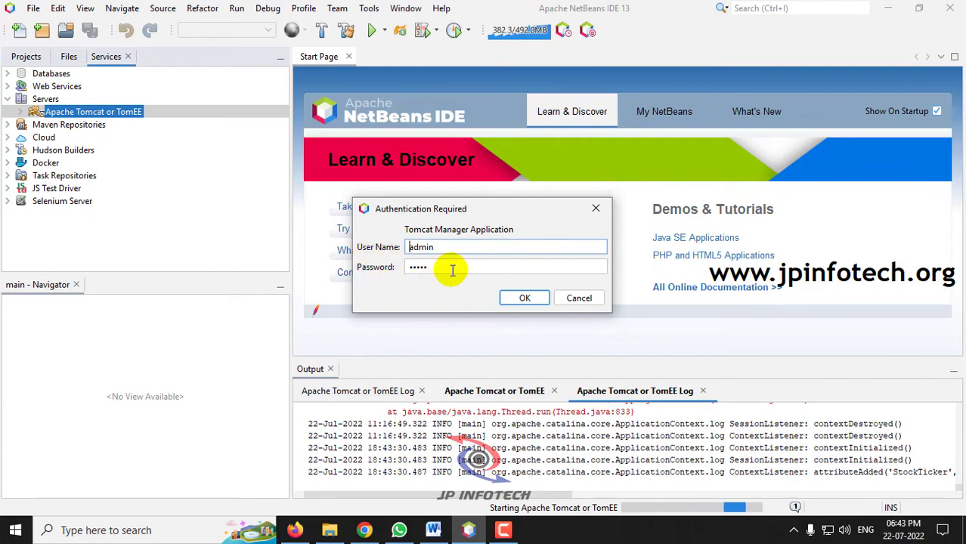
pyautogui.click(537, 299)
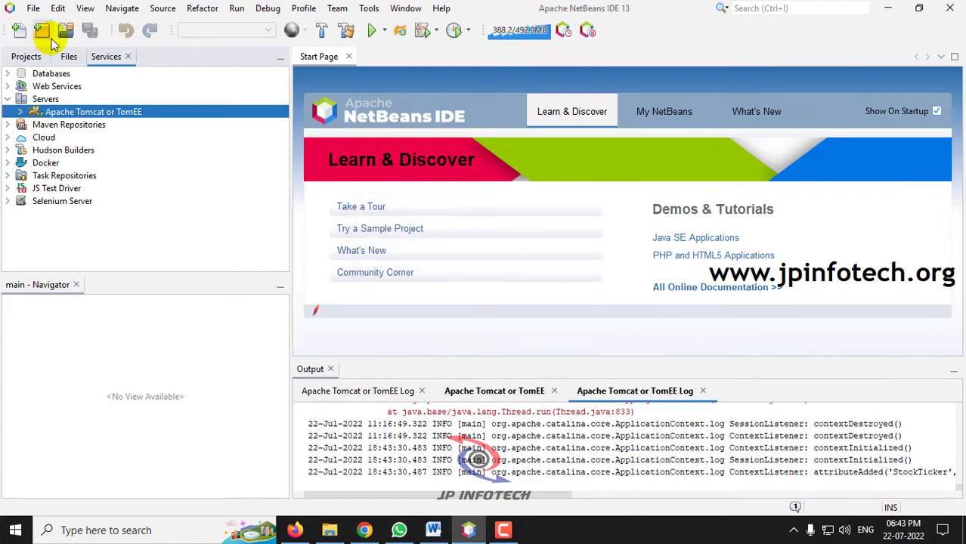
pyautogui.click(23, 59)
# - Run Online_Oxygen_Management_System from the Projects tab to deploy it on Tomcat
pyautogui.click(93, 76)
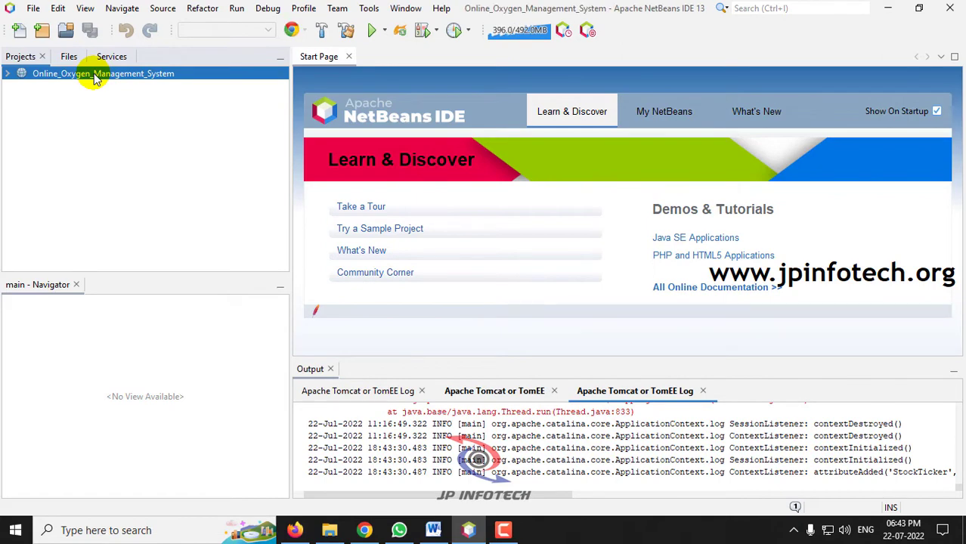
pyautogui.rightClick(94, 78)
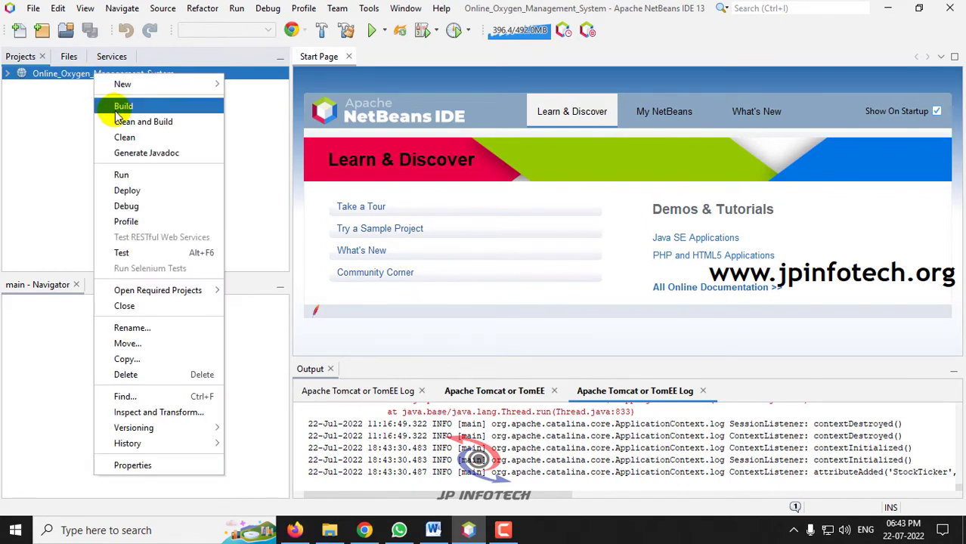
pyautogui.click(121, 173)
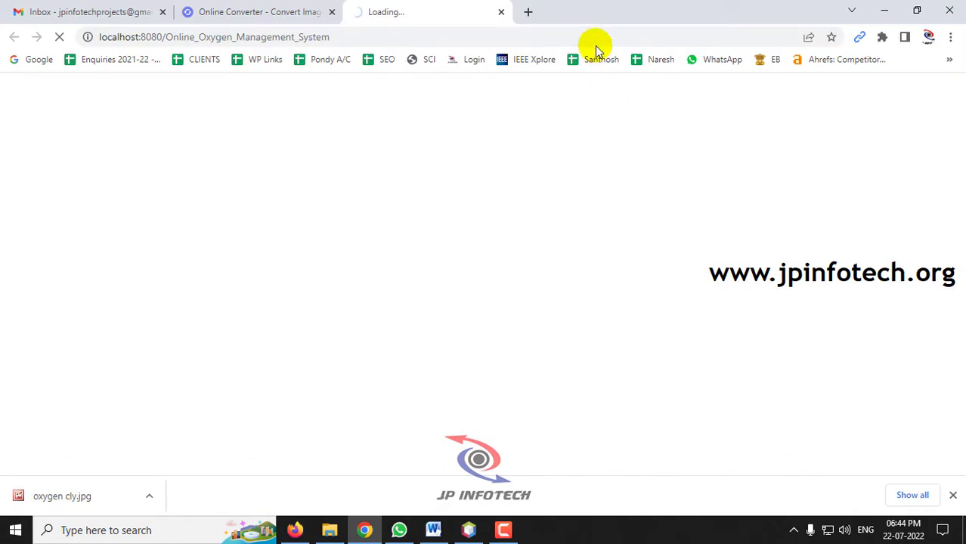
# - Close the Online Converter tab and the downloads bar, leaving the localhost:8080 Oxygen home page
pyautogui.click(331, 11)
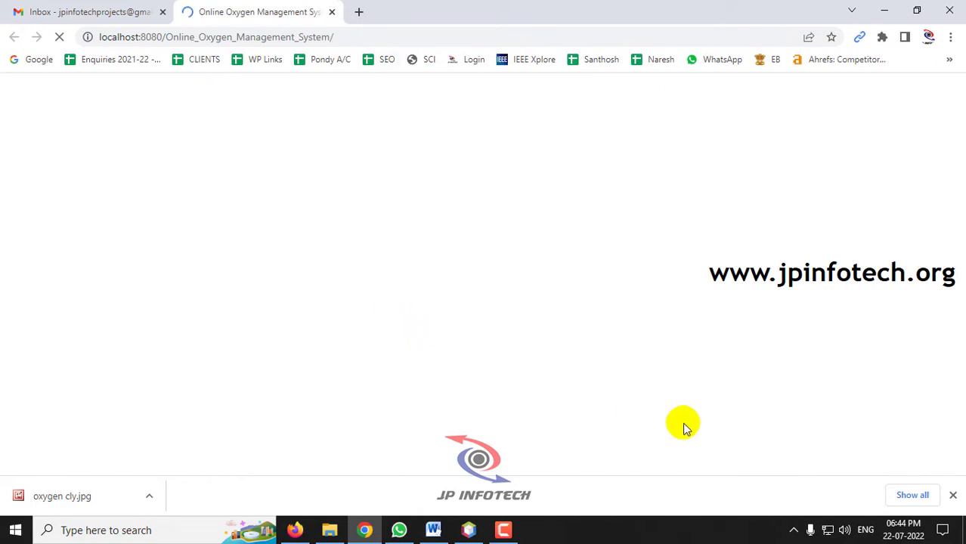
pyautogui.click(952, 496)
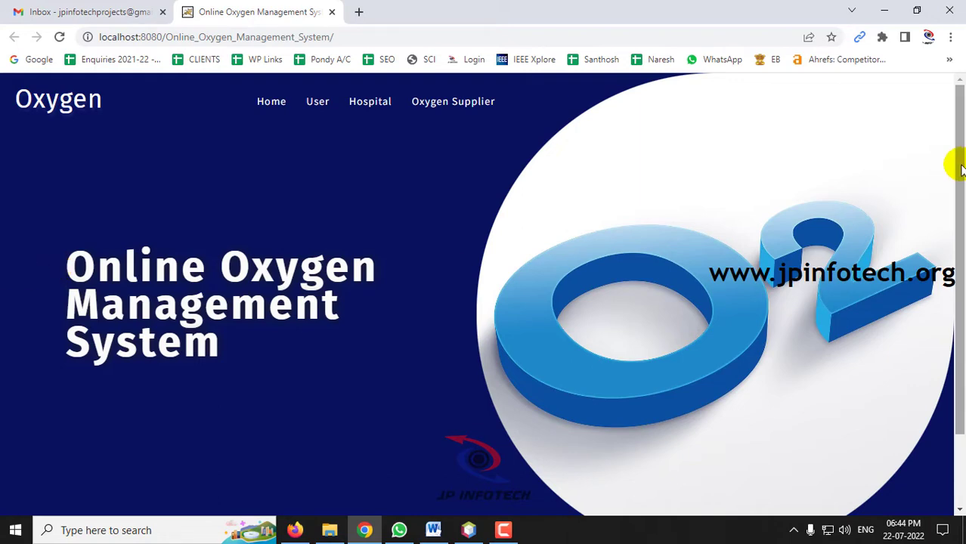
pyautogui.moveTo(951, 161); pyautogui.dragTo(962, 62)
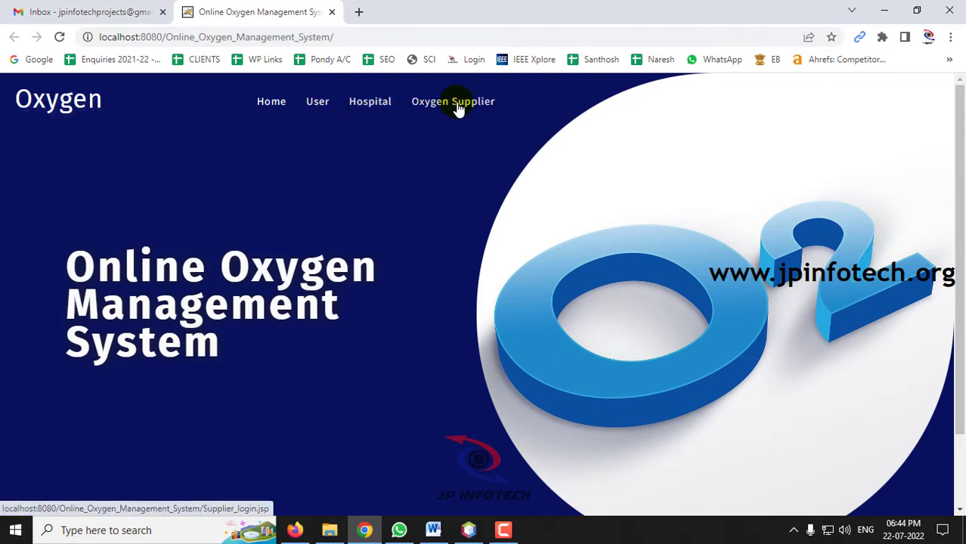
# - Go from the User Login page to the new-user Register page
pyautogui.click(325, 105)
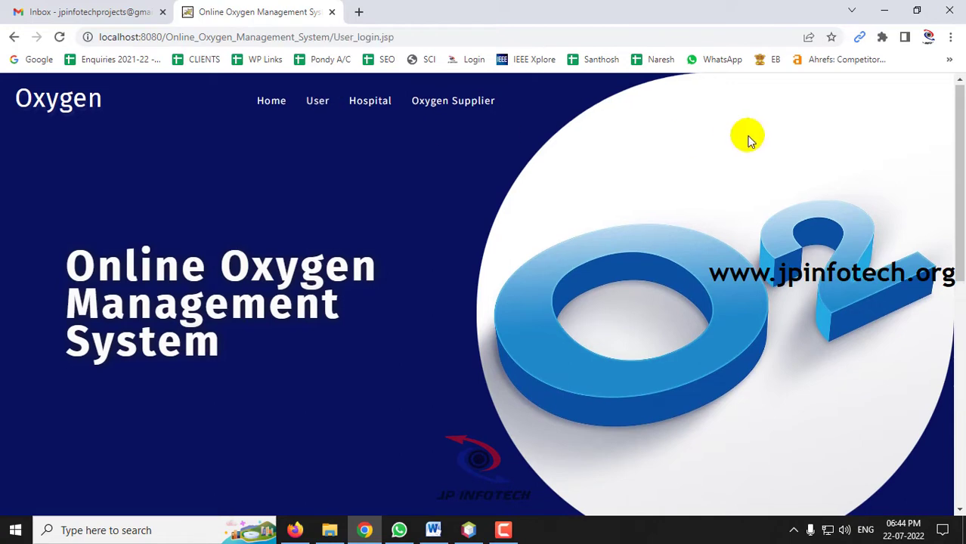
pyautogui.scroll(-5, 479, 221)
pyautogui.scroll(-2, 472, 227)
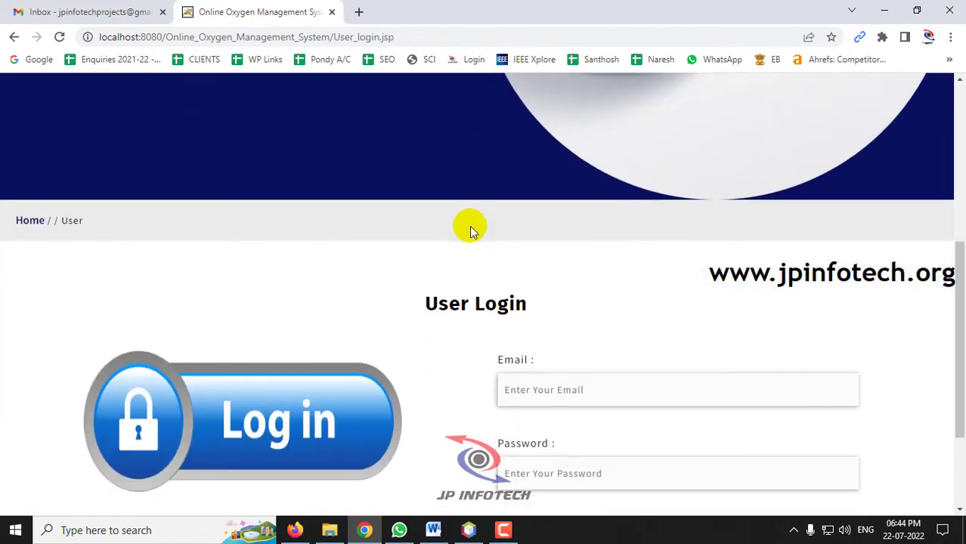
pyautogui.moveTo(416, 232); pyautogui.dragTo(627, 243)
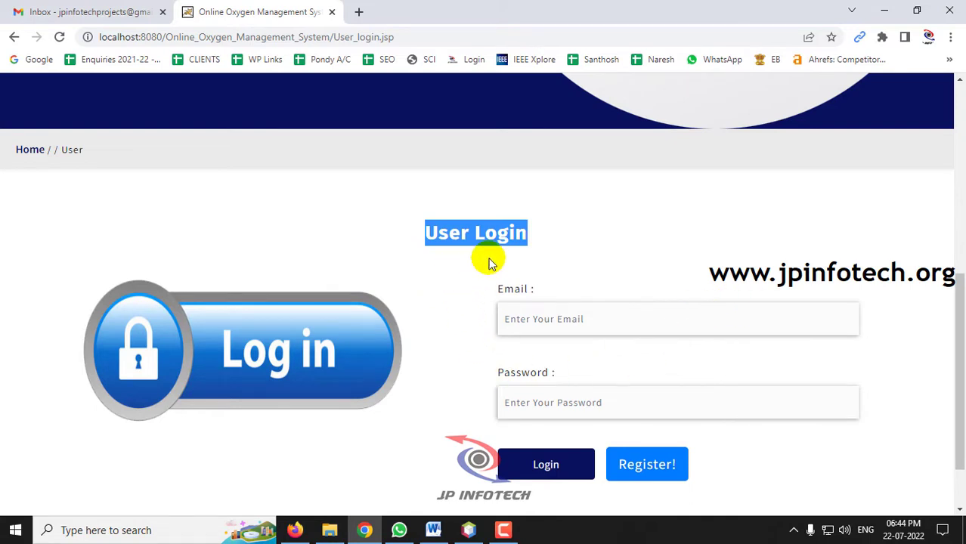
pyautogui.click(656, 467)
pyautogui.scroll(-5, 730, 388)
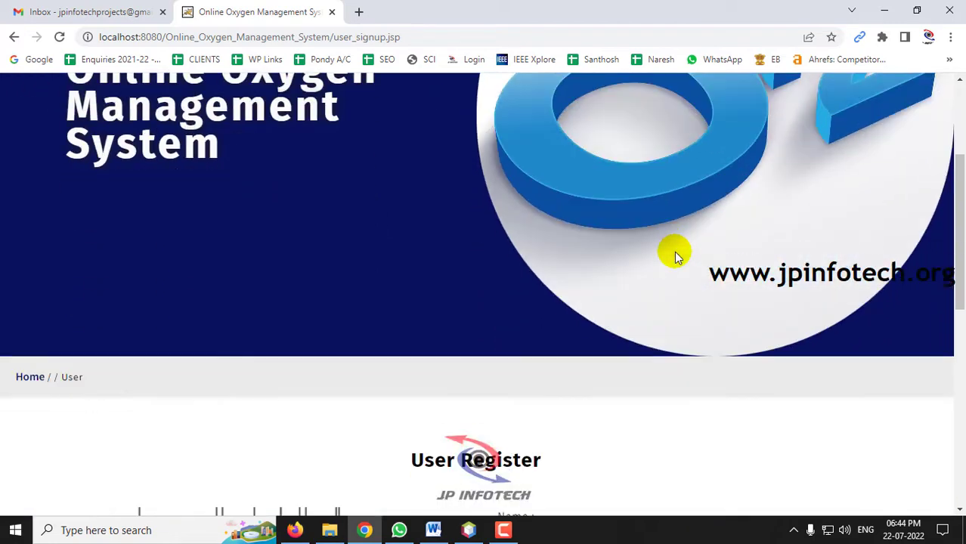
pyautogui.moveTo(409, 378); pyautogui.dragTo(578, 380)
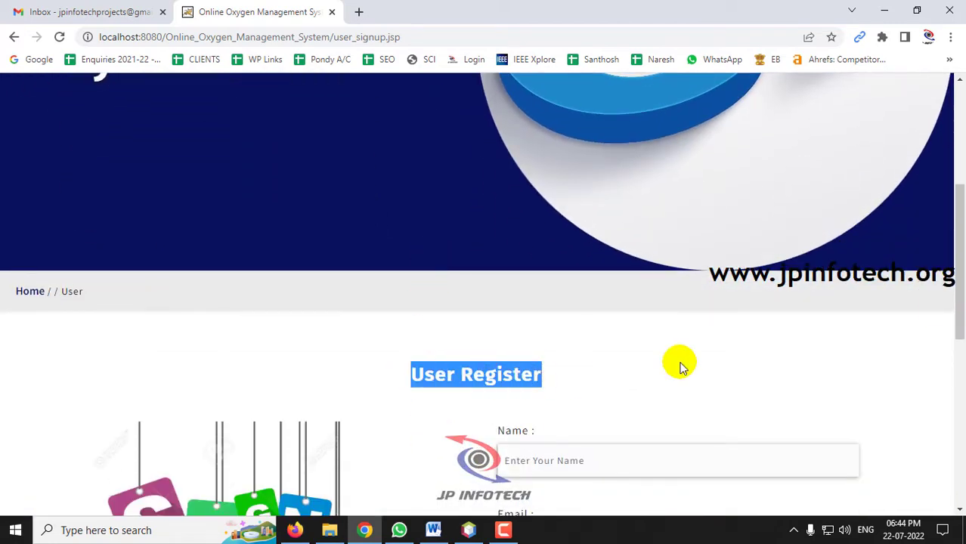
pyautogui.scroll(-1, 940, 312)
pyautogui.scroll(-2, 931, 295)
pyautogui.scroll(-2, 726, 296)
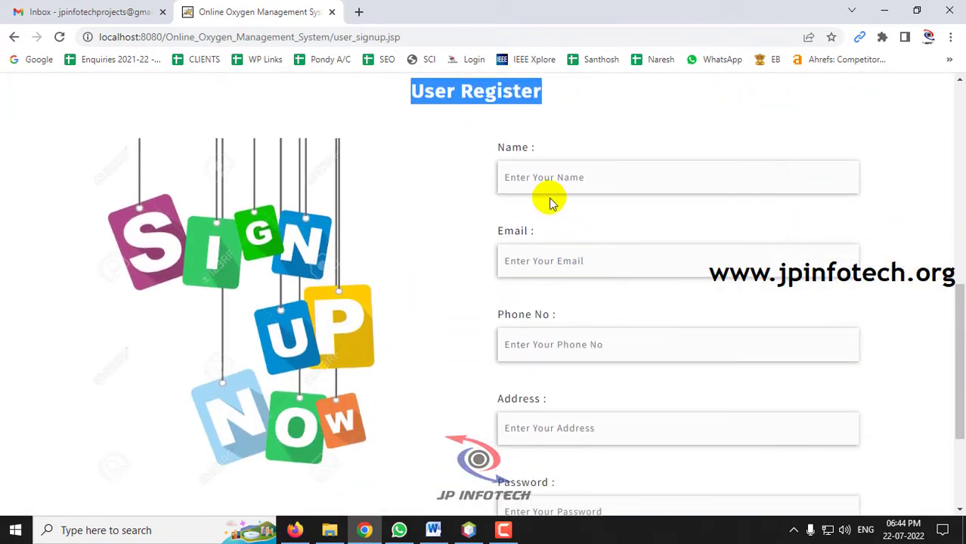
# - Enter the new user's name, e-mail, phone number, address and password, then sign up
pyautogui.click(546, 179)
pyautogui.write('jayaprakash')
pyautogui.press('Tab')
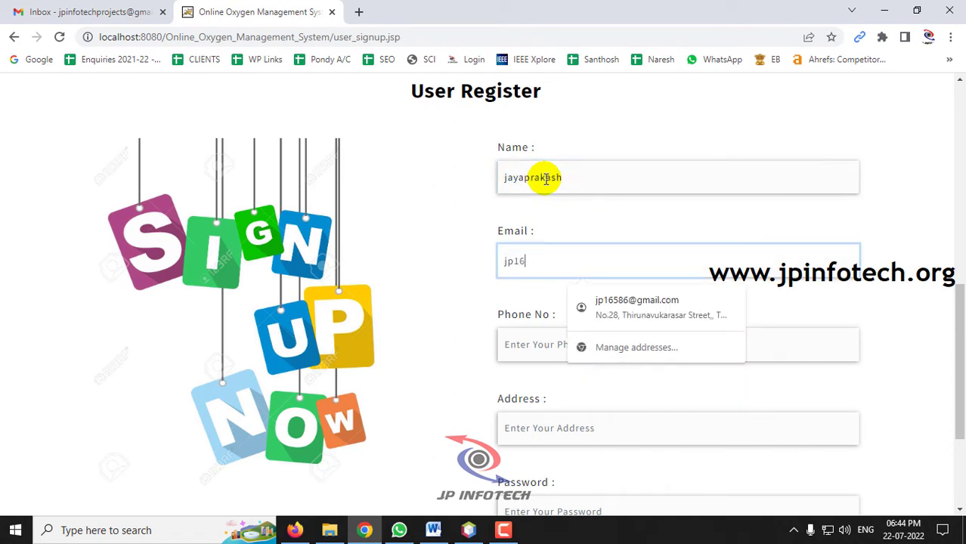
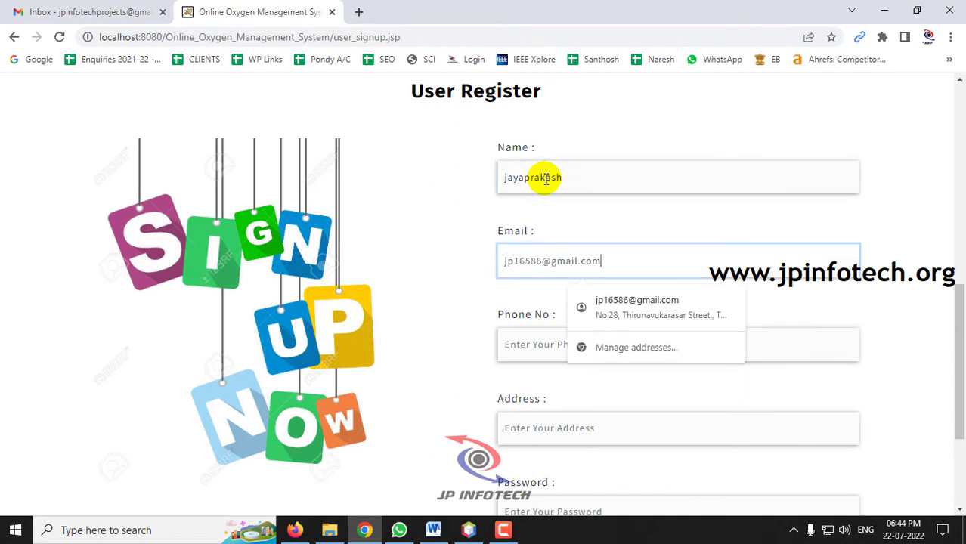
pyautogui.press('Tab')
pyautogui.write('9995')
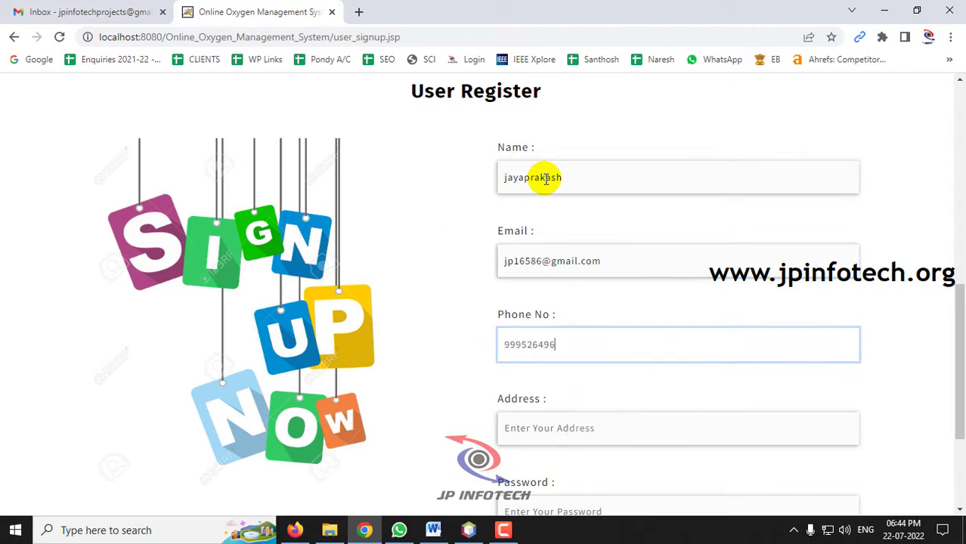
pyautogui.press('Tab')
pyautogui.write('Po')
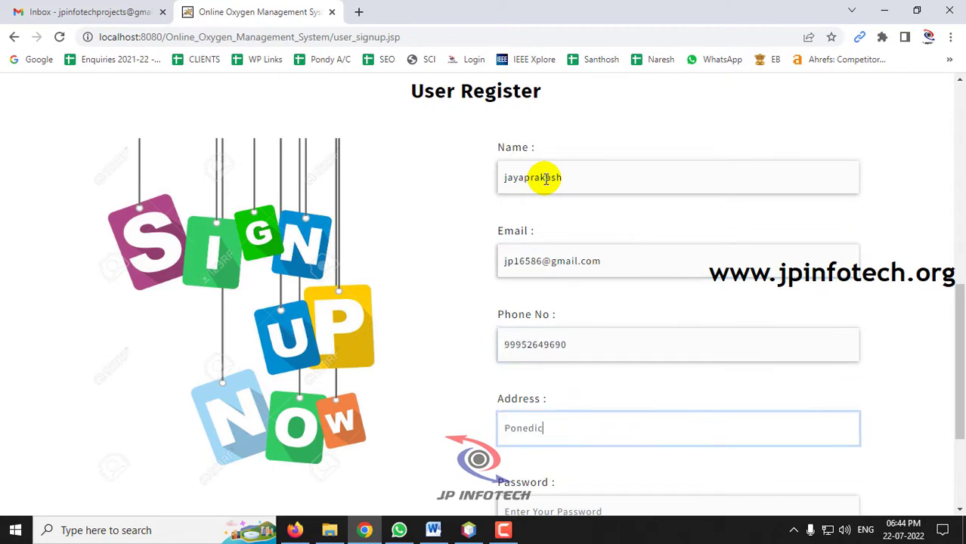
pyautogui.press('Tab')
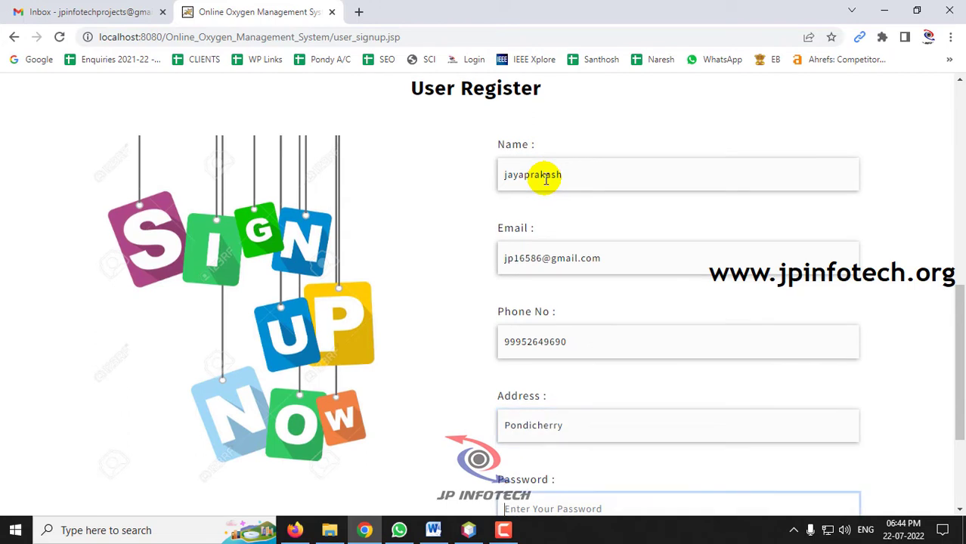
pyautogui.write('12')
pyautogui.scroll(-2, 556, 173)
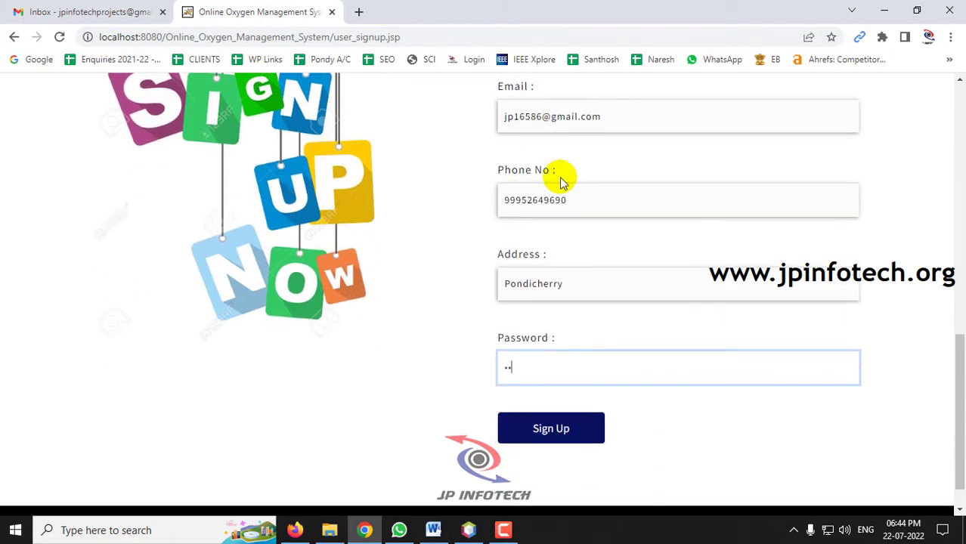
pyautogui.click(557, 425)
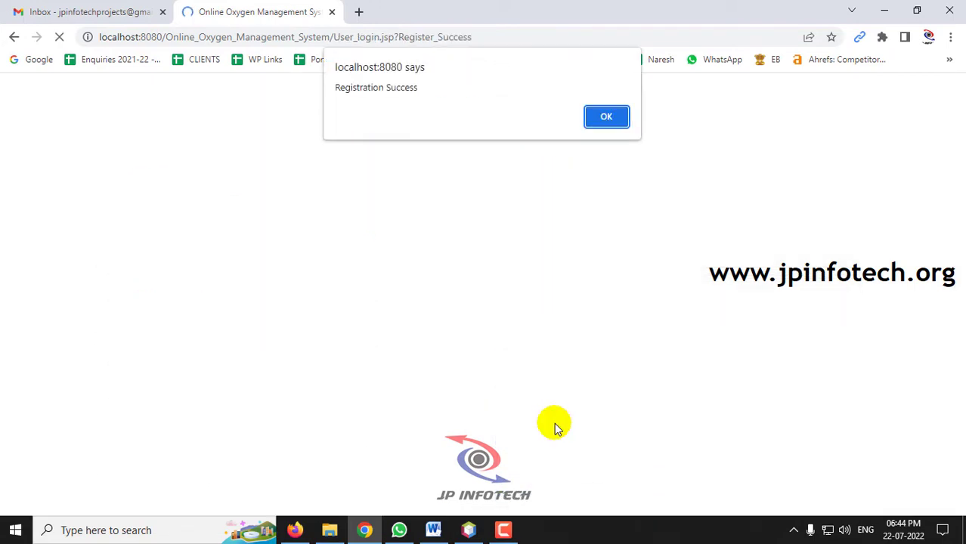
# - Dismiss the Registration Success alert and return to the User Login page
pyautogui.moveTo(334, 88); pyautogui.dragTo(433, 97)
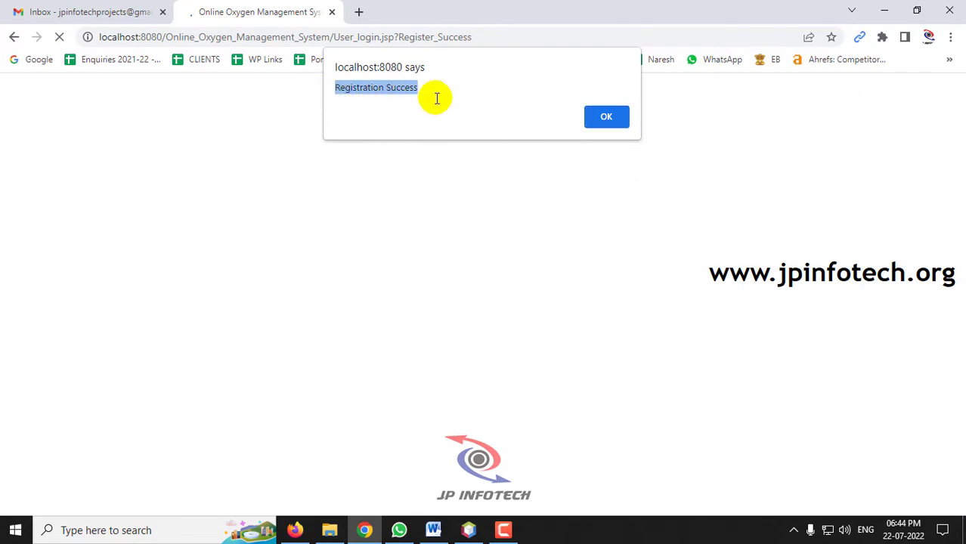
pyautogui.click(611, 121)
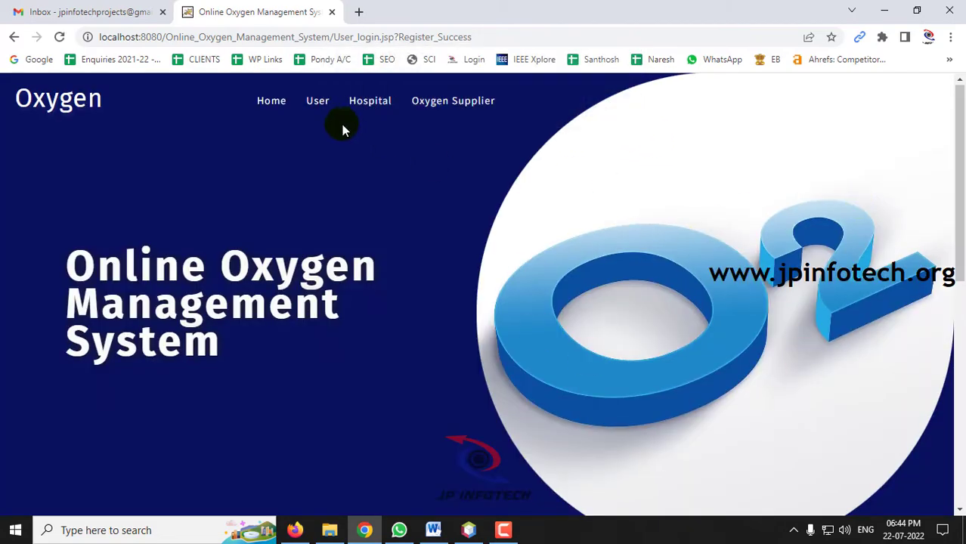
pyautogui.click(317, 106)
pyautogui.scroll(-7, 504, 266)
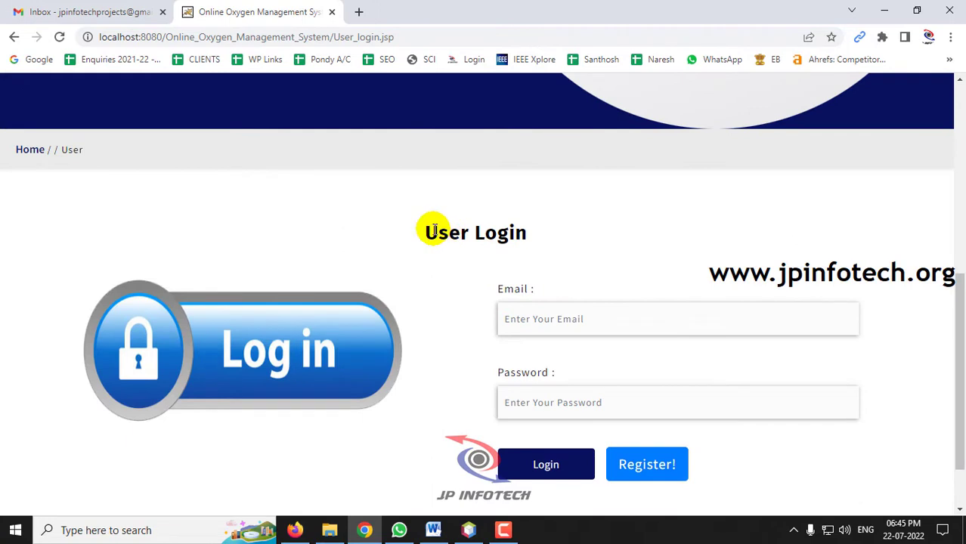
pyautogui.moveTo(435, 232); pyautogui.dragTo(595, 252)
pyautogui.scroll(-1, 567, 235)
# - Log in with the new user's e-mail and password and acknowledge the Login Successfully alert
pyautogui.click(570, 237)
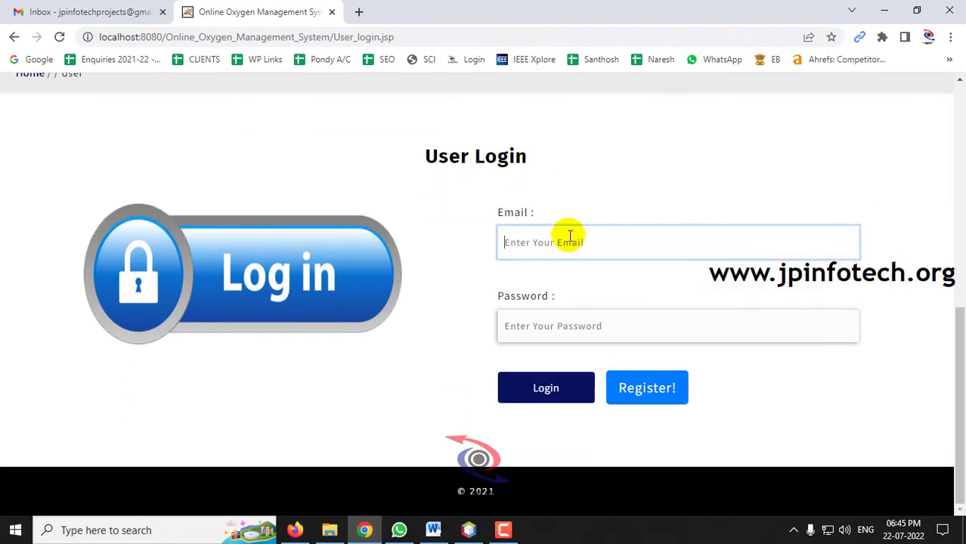
pyautogui.press('Tab')
pyautogui.write('12')
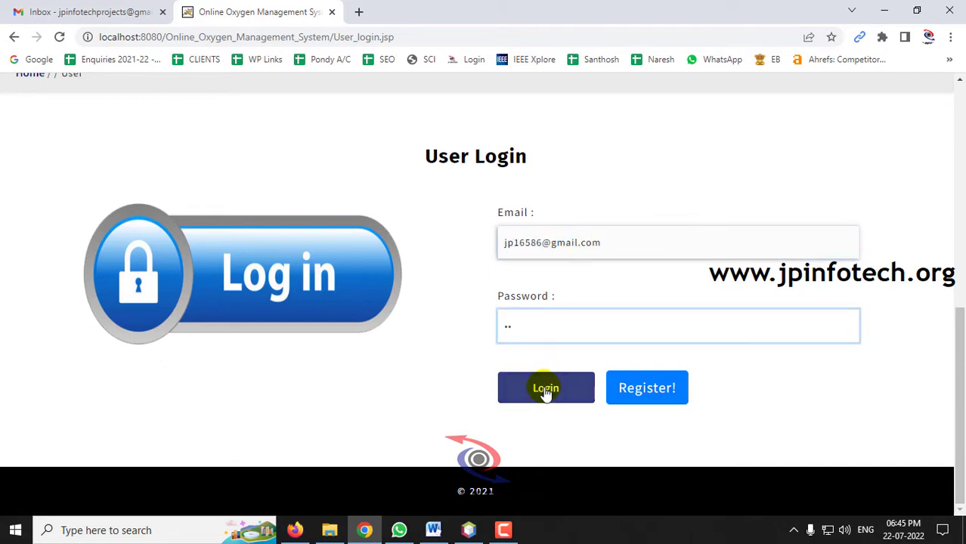
pyautogui.click(545, 390)
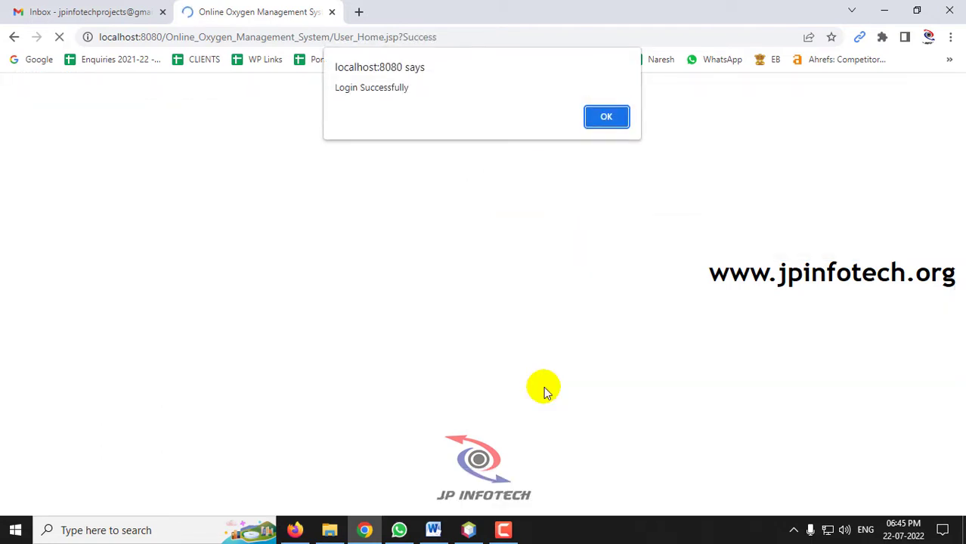
pyautogui.moveTo(337, 86); pyautogui.dragTo(468, 88)
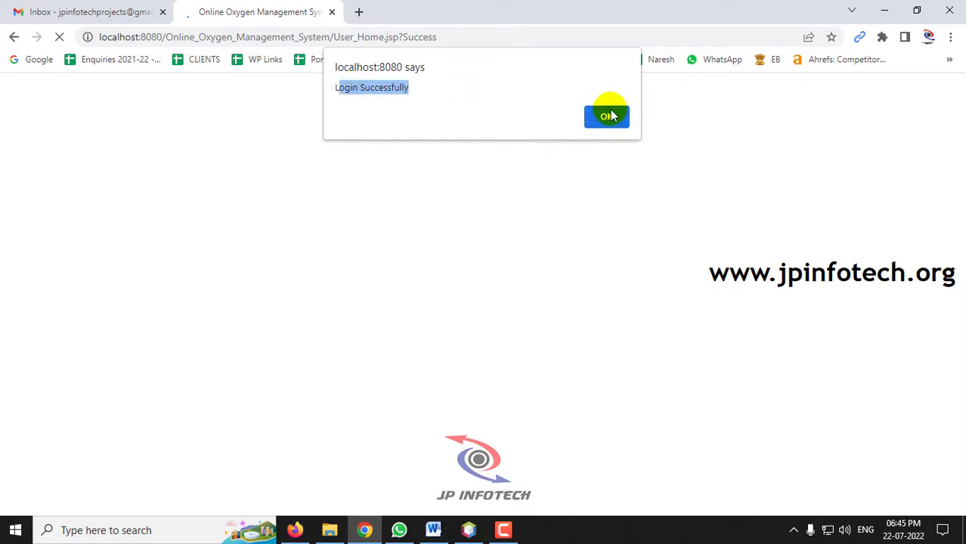